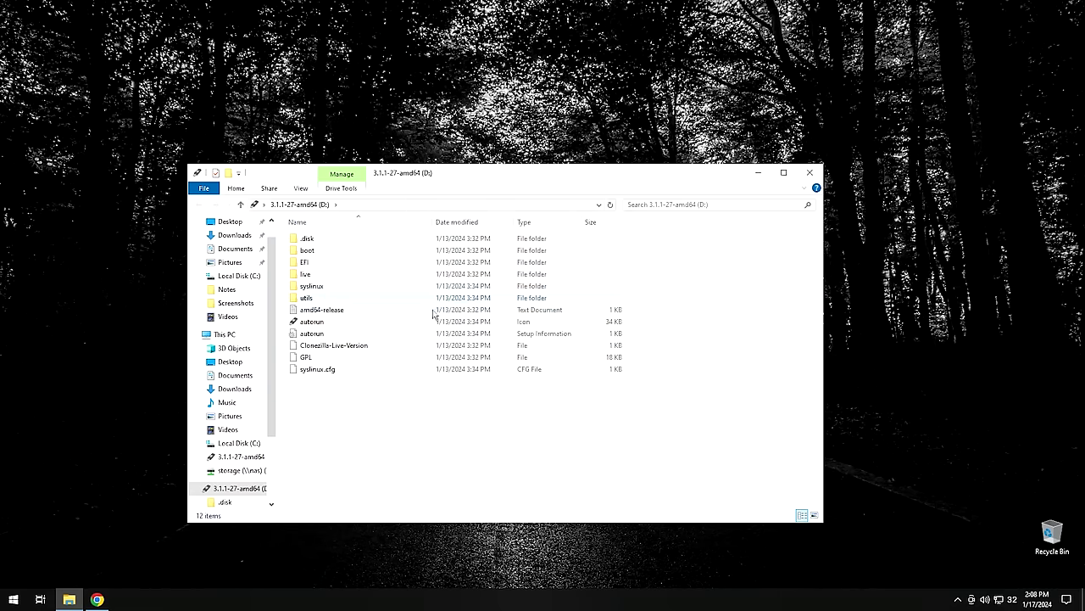
# Close the USB drive's folder window, switch to Chrome and open the stable 3.1.1-27 download page on the Clonezilla site.
pyautogui.click(350, 352)
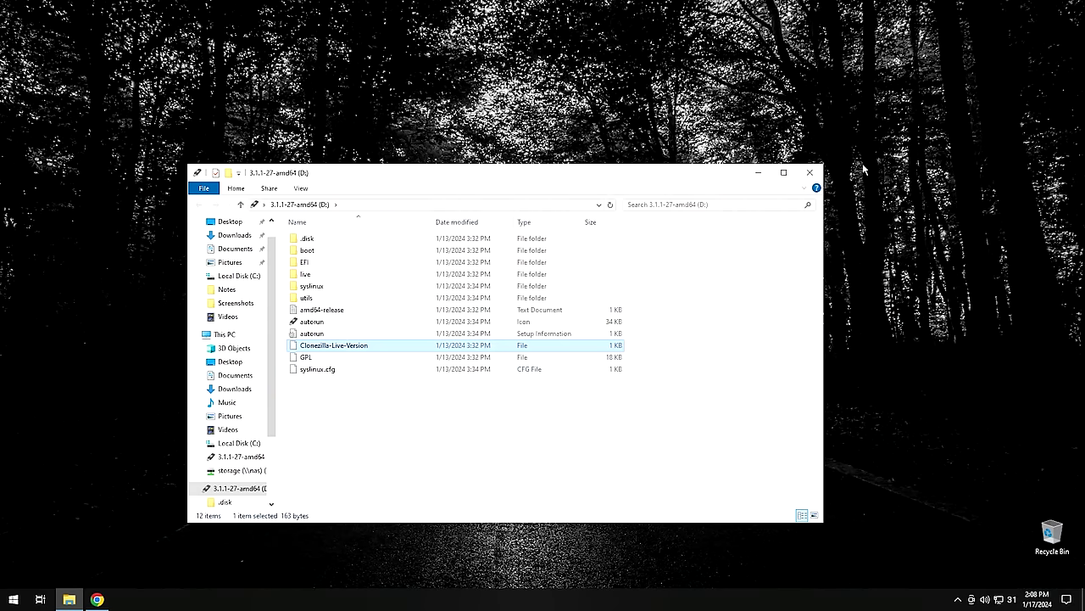
pyautogui.click(811, 173)
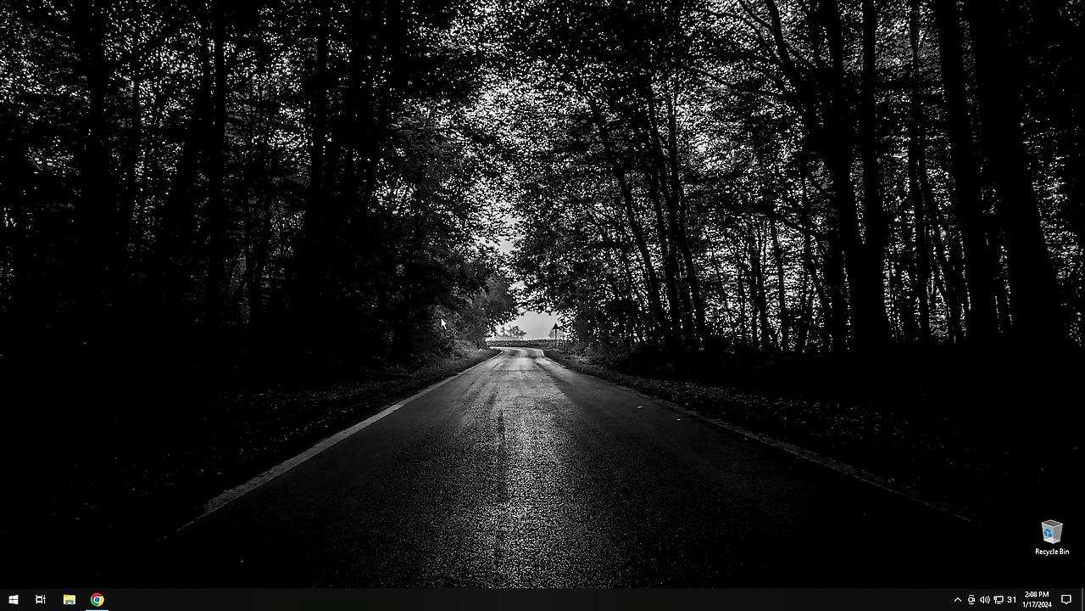
pyautogui.click(98, 598)
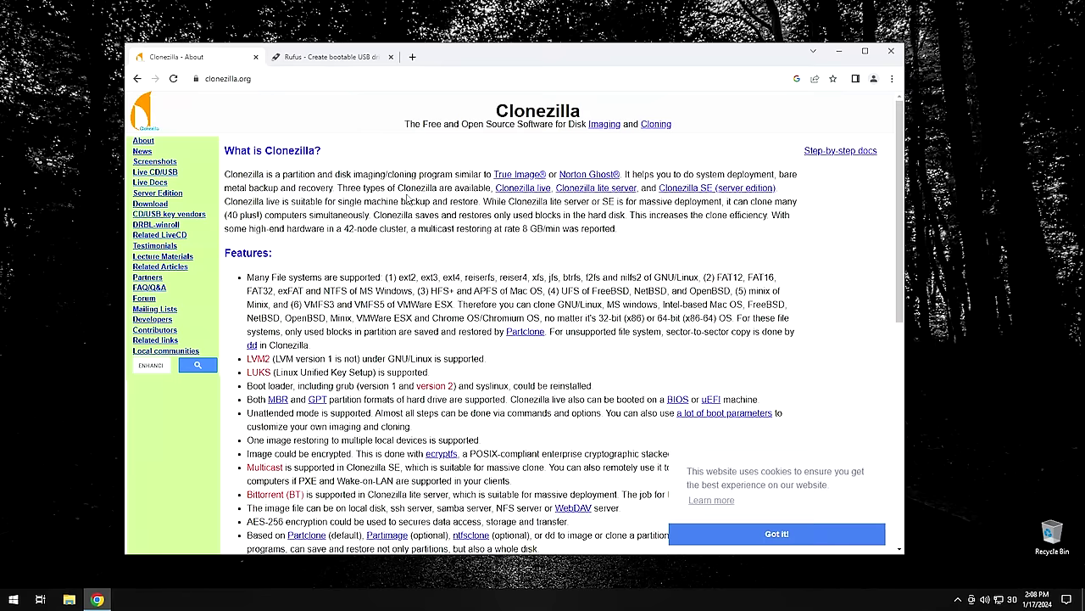
pyautogui.click(145, 208)
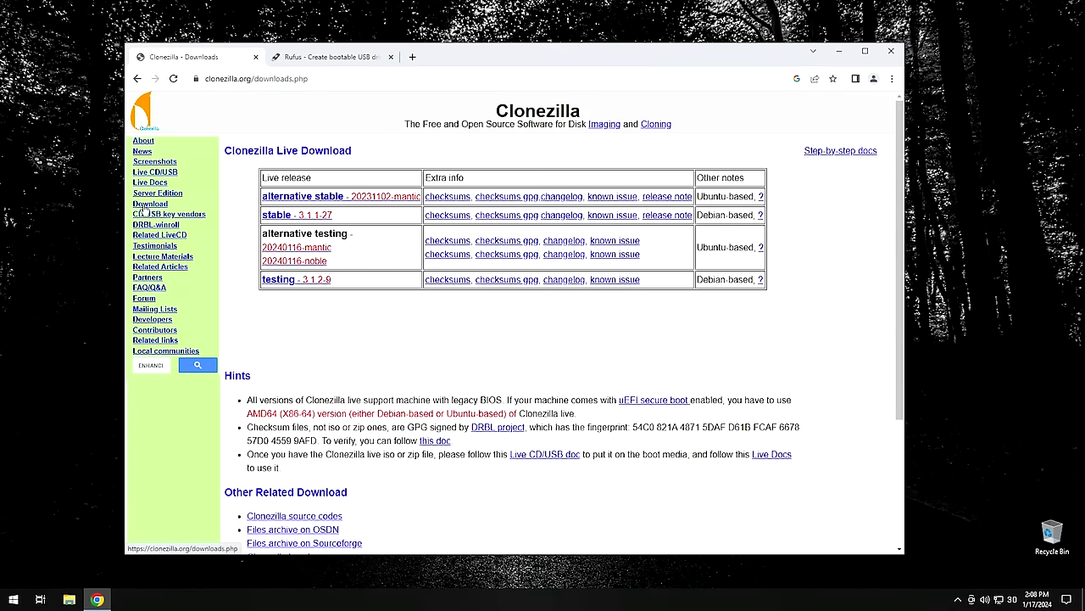
pyautogui.click(291, 217)
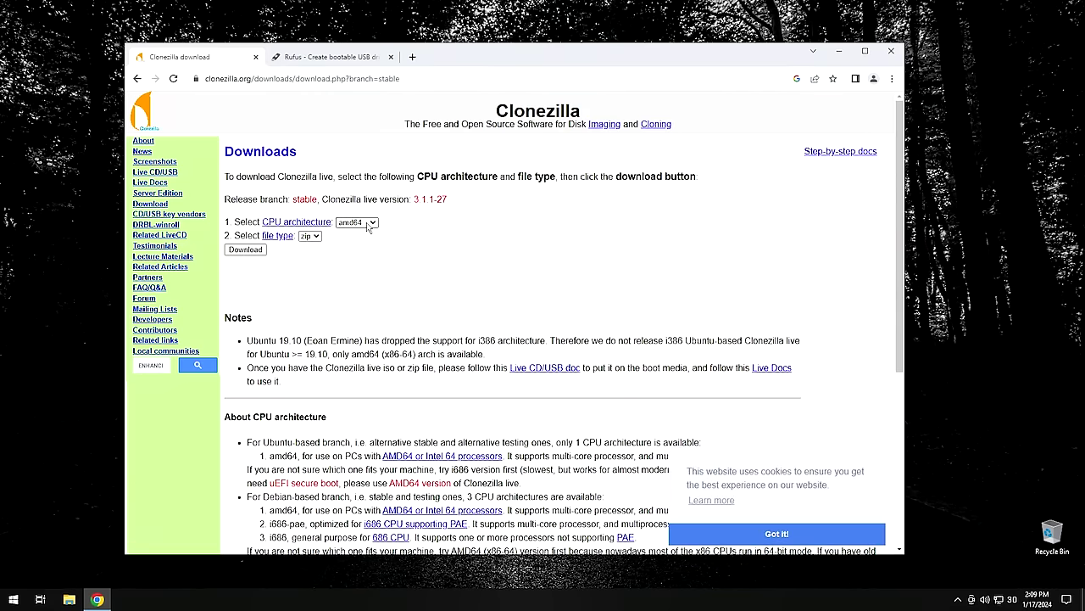
# Download the amd64 Clonezilla live image with the iso file type and check its download progress.
pyautogui.click(316, 236)
pyautogui.click(312, 256)
pyautogui.click(255, 253)
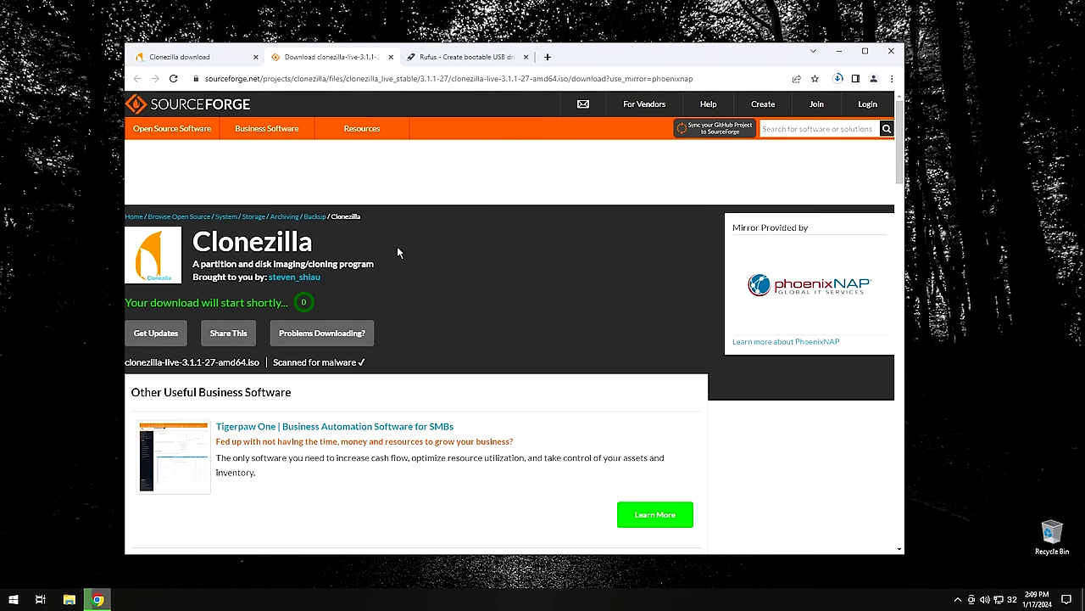
pyautogui.click(838, 78)
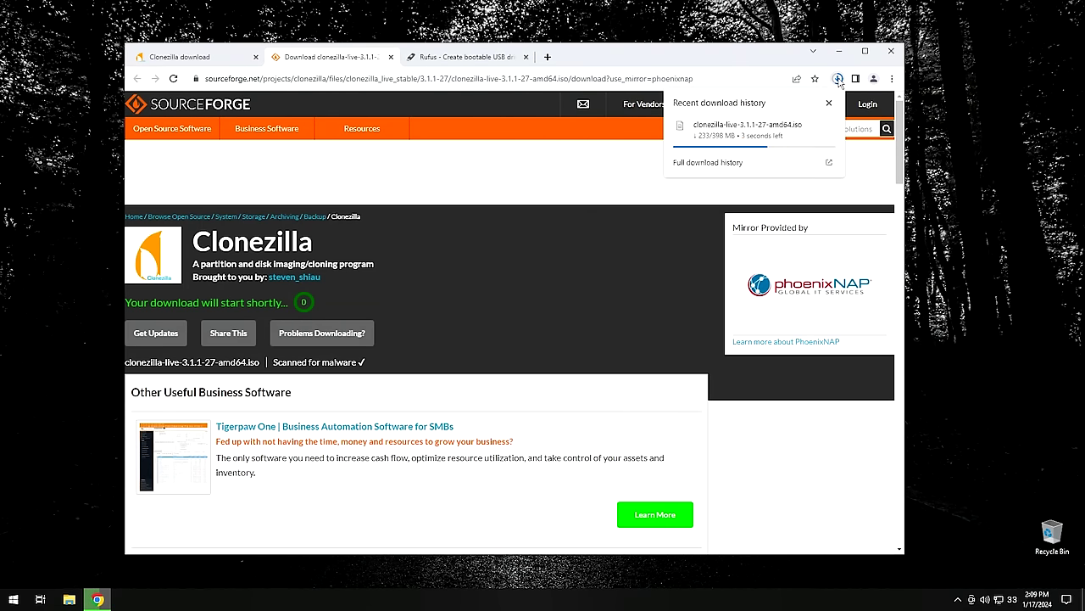
pyautogui.click(838, 78)
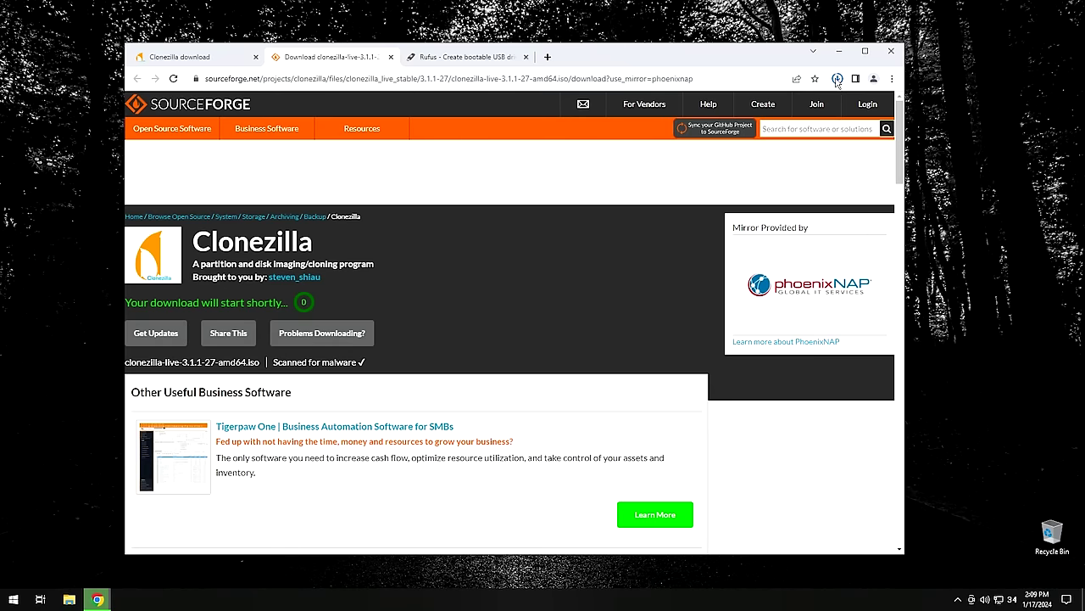
# Download the portable Windows x64 release rufus-4.4p.exe from the Rufus site.
pyautogui.click(442, 59)
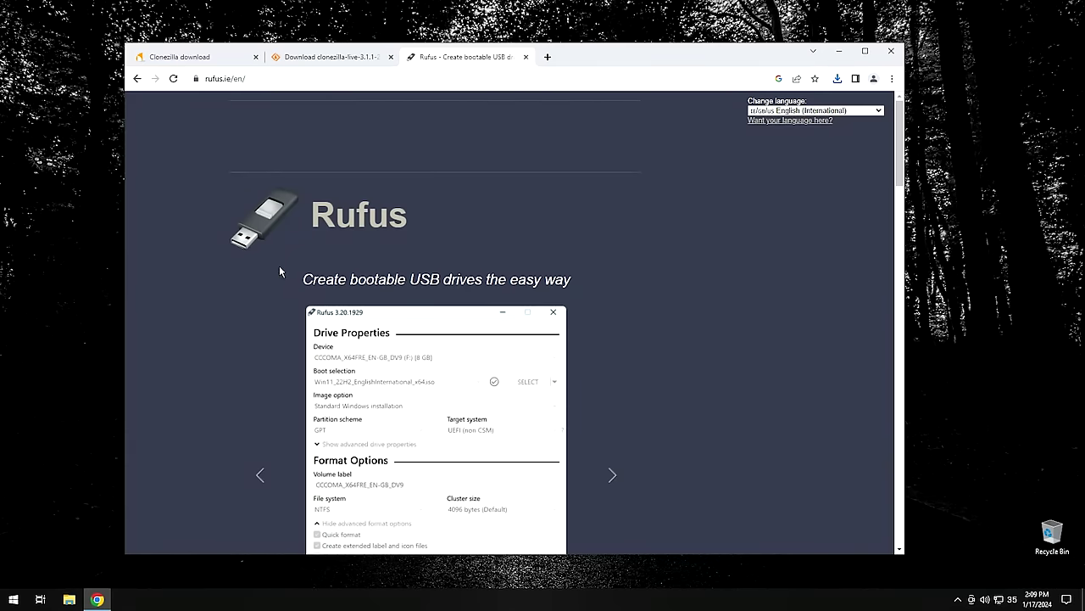
pyautogui.scroll(-6, 279, 269)
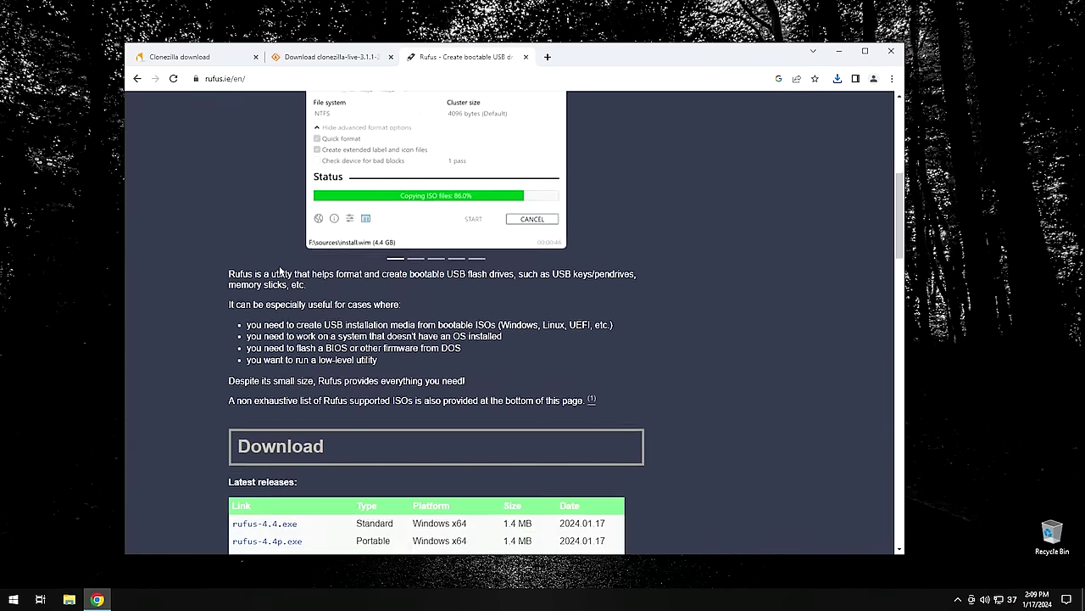
pyautogui.scroll(-1, 279, 270)
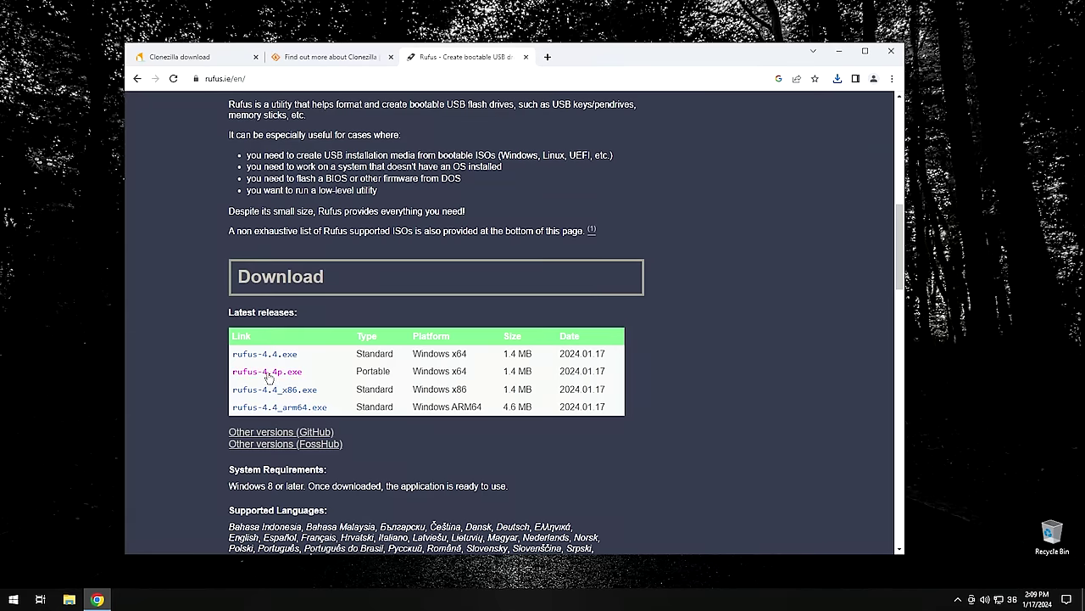
pyautogui.scroll(5, 214, 318)
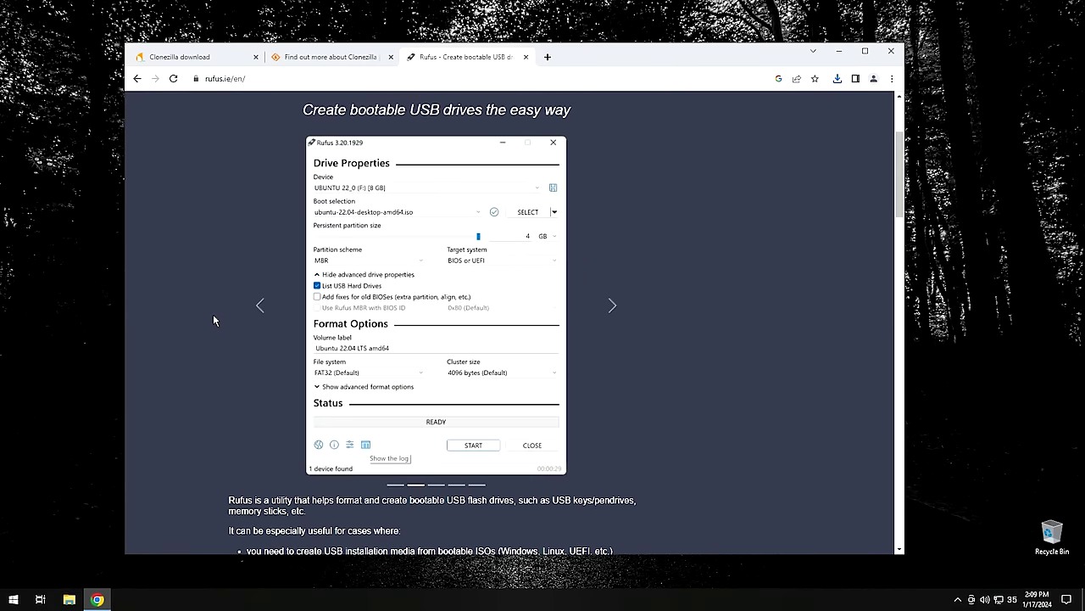
pyautogui.scroll(-5, 213, 321)
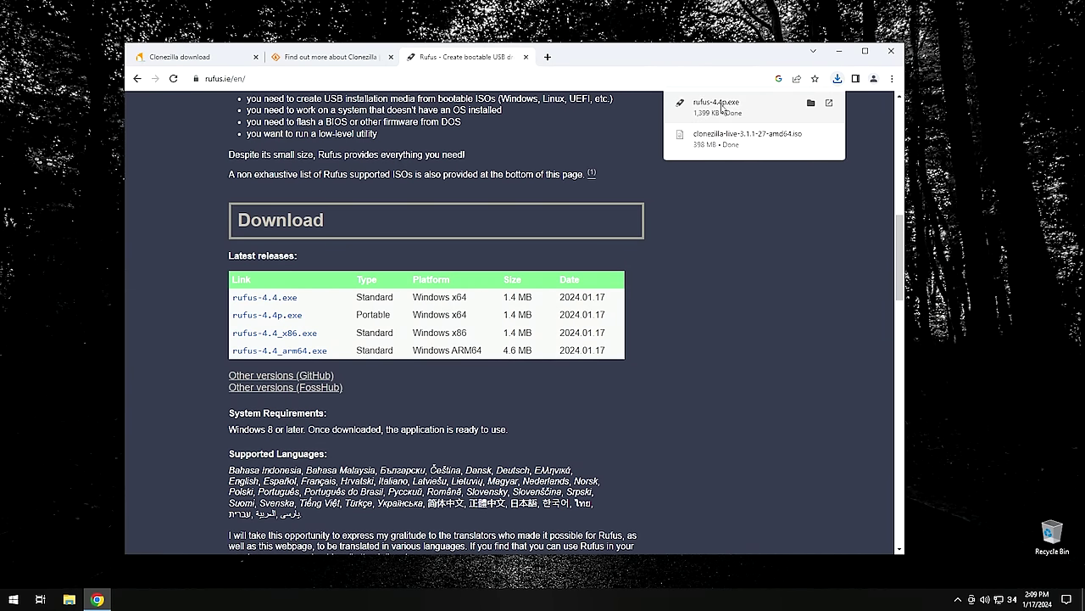
# Show the downloaded Rufus file in its folder, minimize Chrome, and select rufus-4.4p.
pyautogui.click(811, 103)
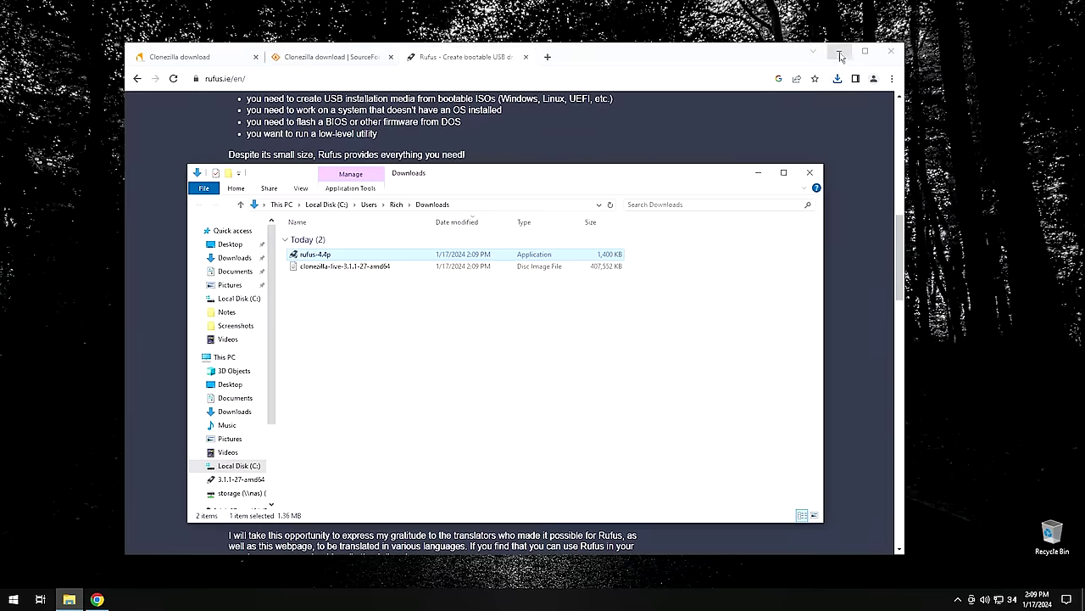
pyautogui.click(839, 53)
pyautogui.click(330, 268)
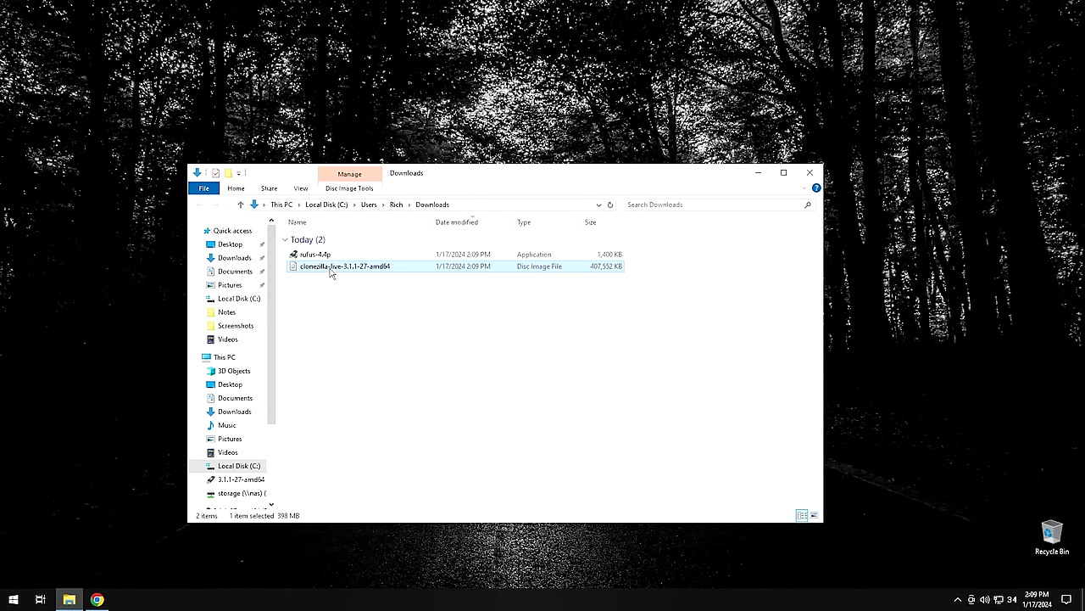
pyautogui.click(325, 256)
pyautogui.click(327, 269)
pyautogui.click(324, 258)
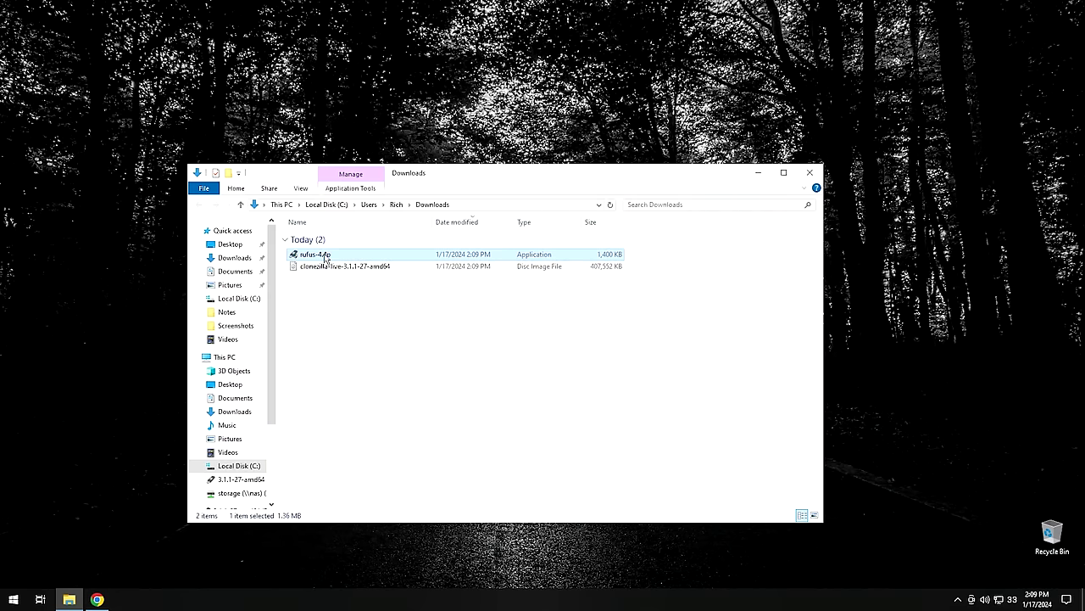
# Launch rufus-4.4p and allow it to check for application updates online.
pyautogui.doubleClick(329, 257)
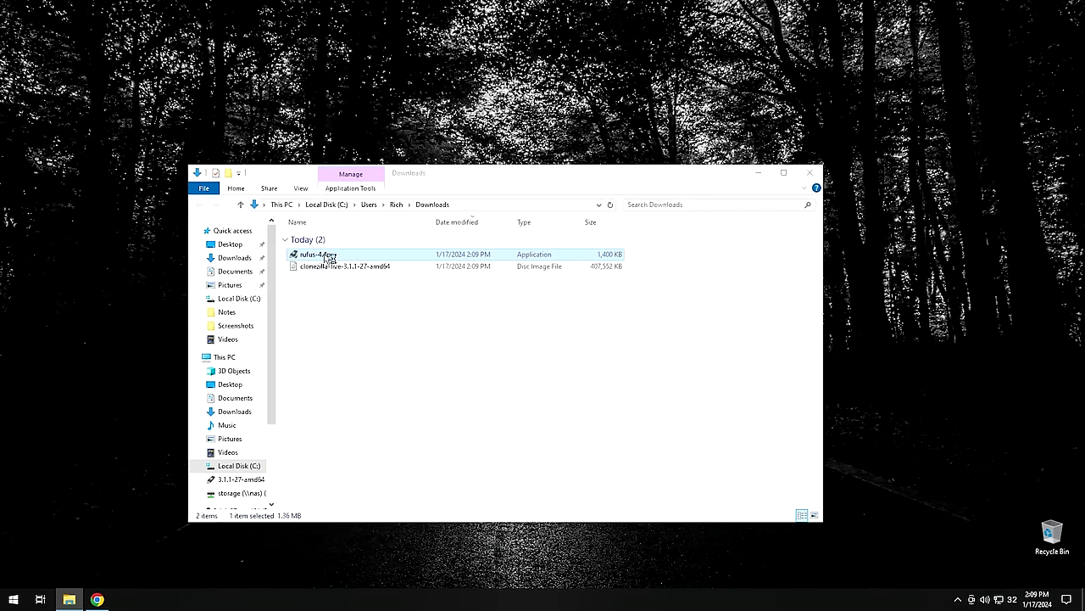
pyautogui.click(456, 444)
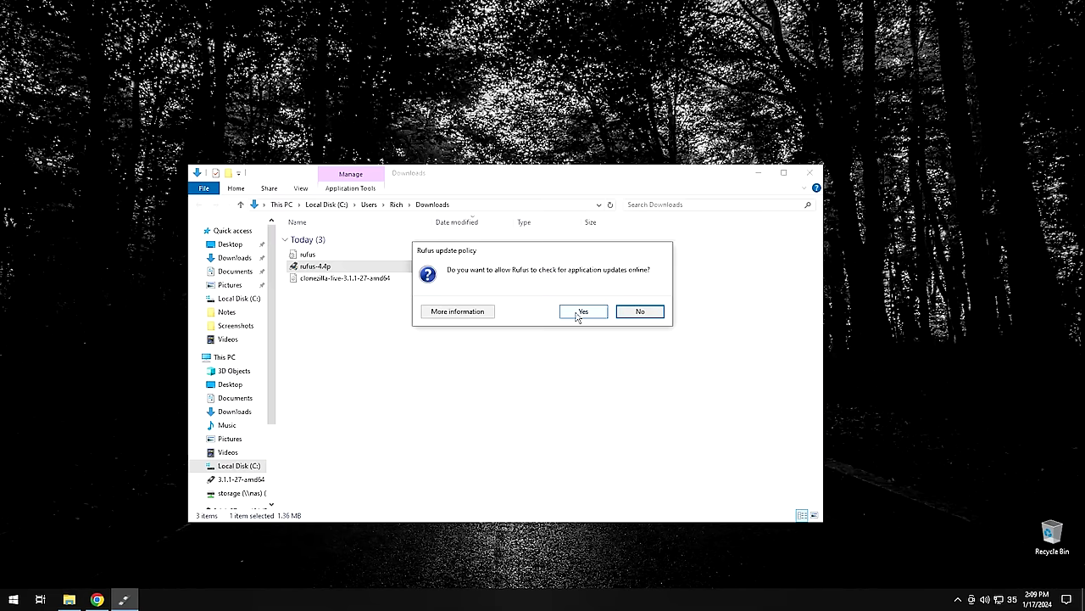
pyautogui.click(581, 312)
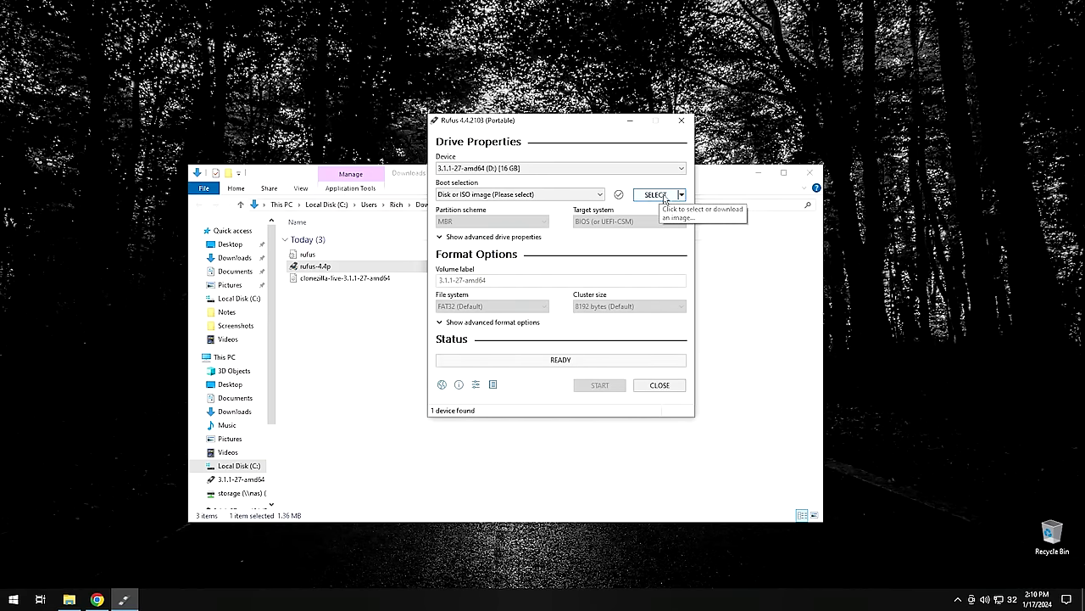
# Load clonezilla-live-3.1.1-27-amd64 from the Downloads folder as the boot image.
pyautogui.click(655, 195)
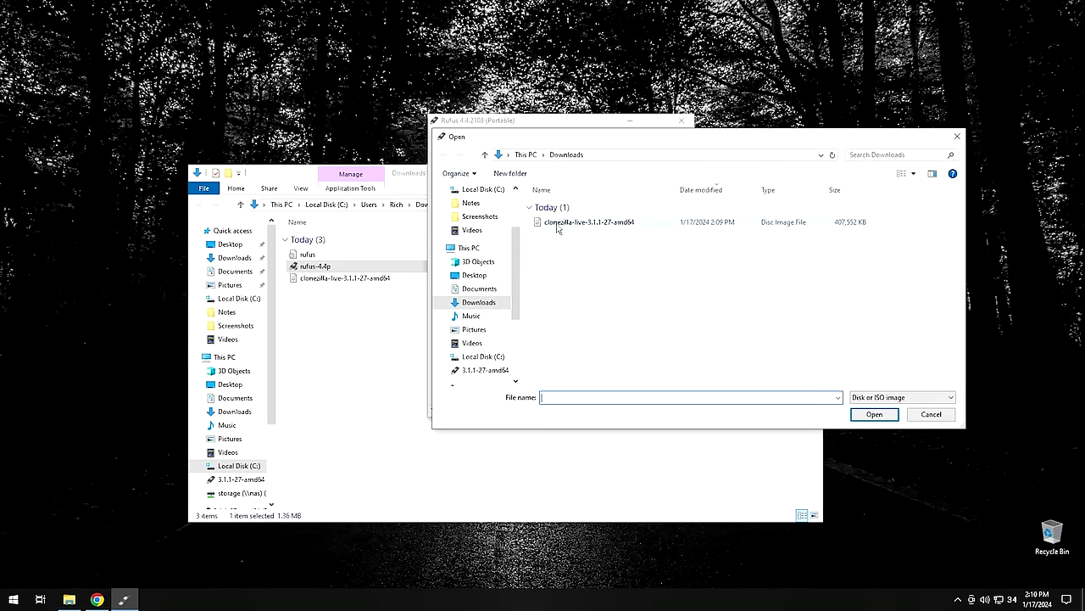
pyautogui.click(572, 224)
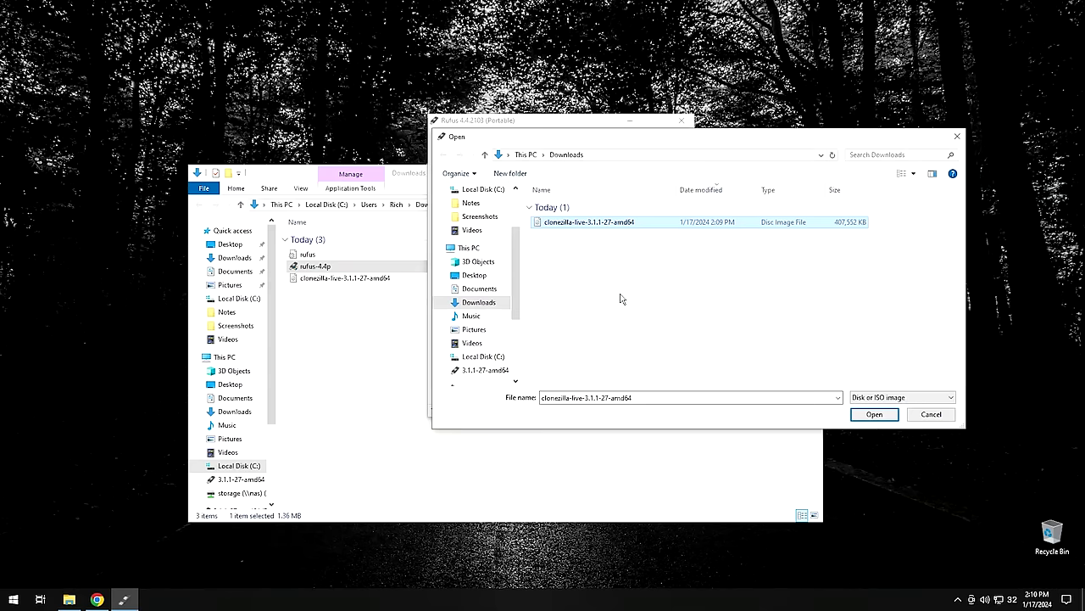
pyautogui.click(597, 222)
pyautogui.click(871, 414)
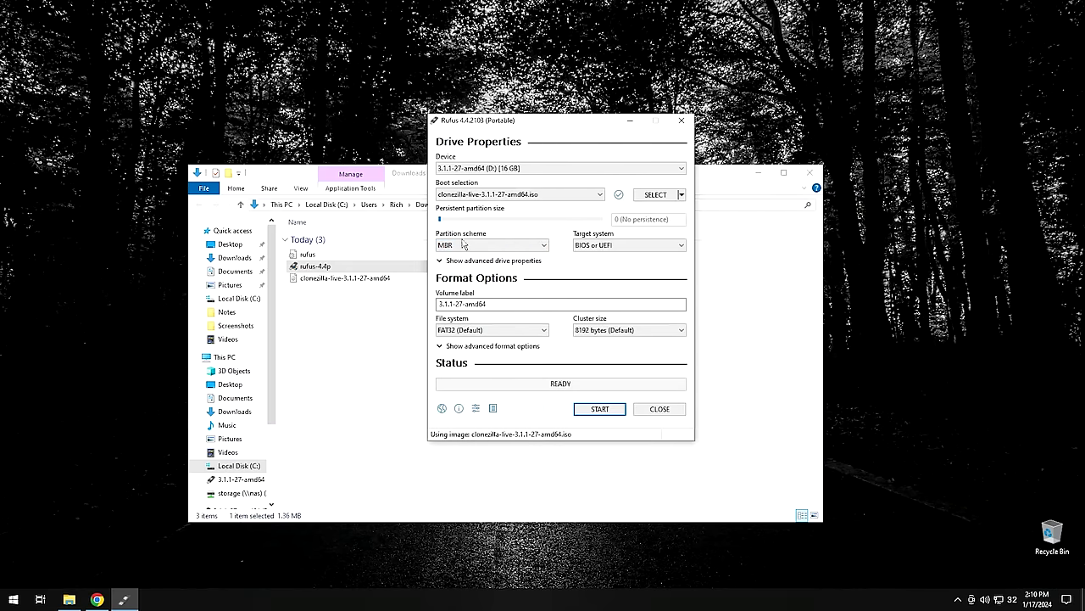
# Set the partition scheme to GPT and choose the 16 GB USB drive 3.1.1-27-amd64 (D:) as the device.
pyautogui.click(456, 247)
pyautogui.click(456, 266)
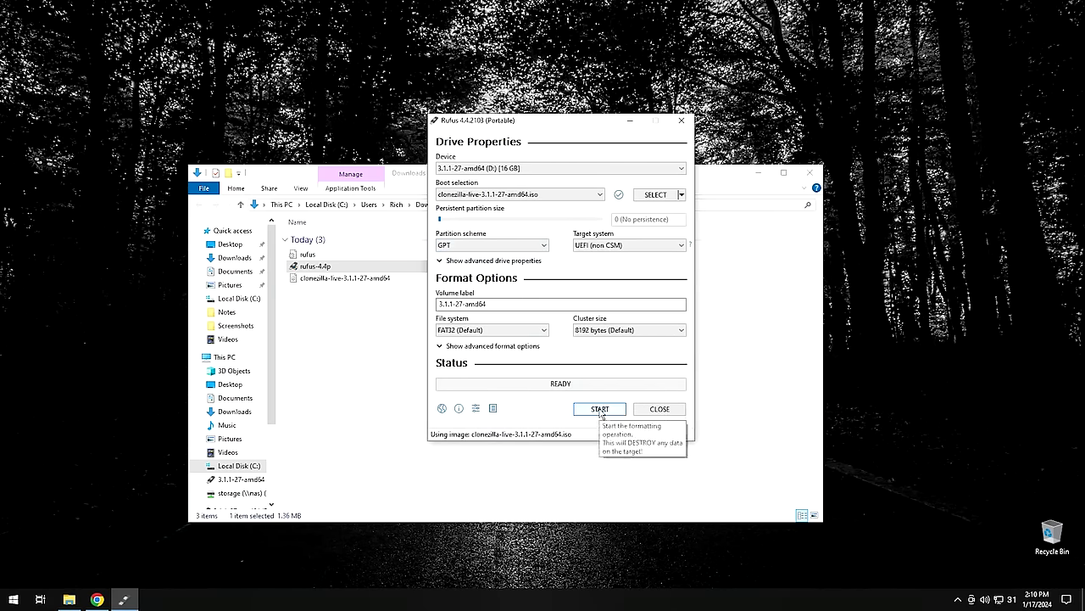
pyautogui.click(492, 169)
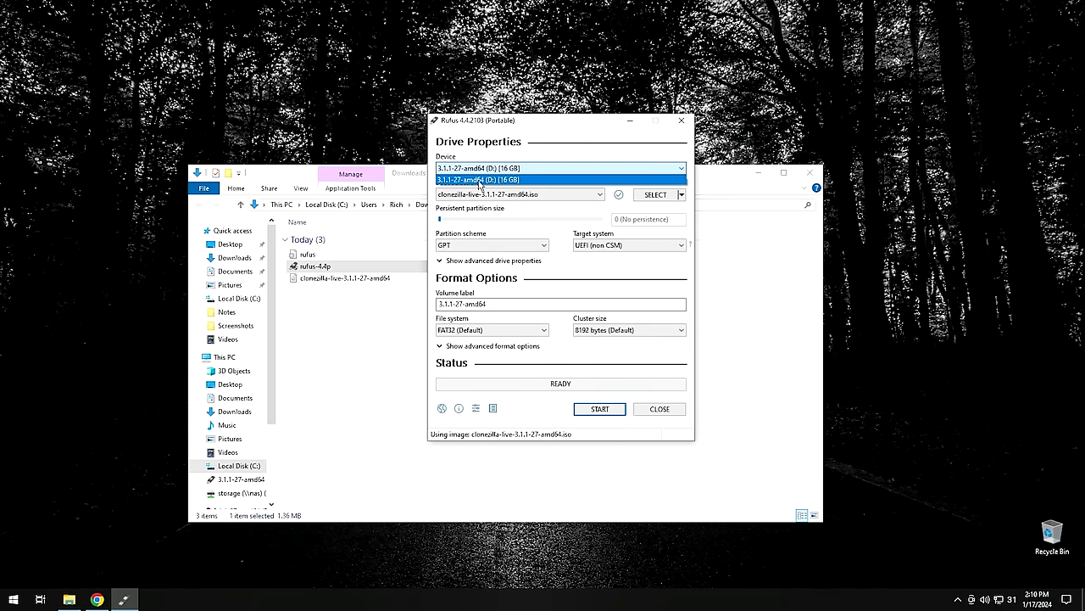
pyautogui.click(479, 180)
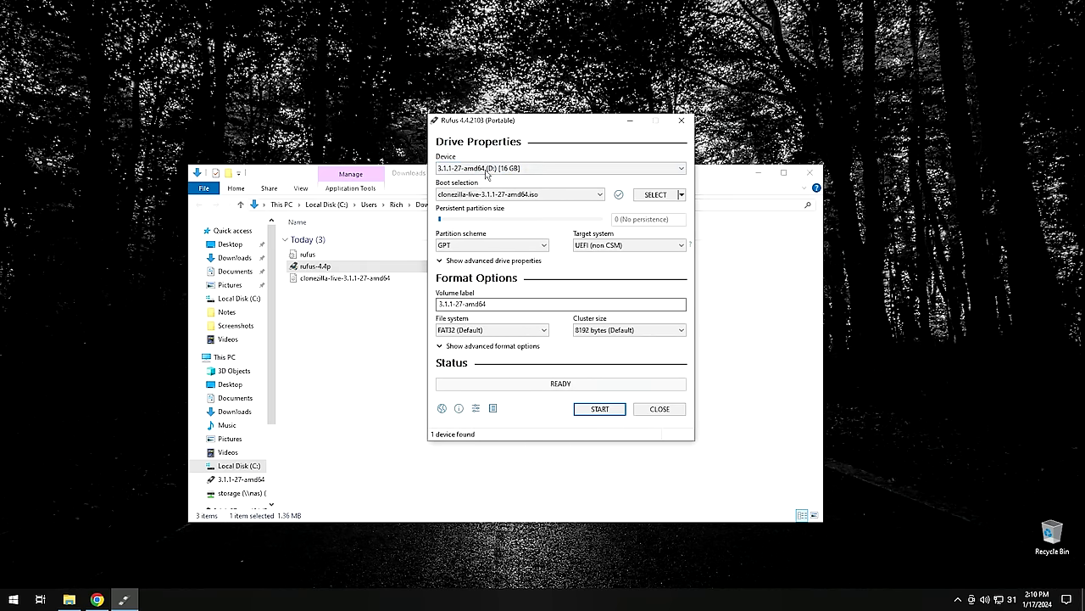
# Start writing the USB drive in ISO Image mode and accept that all its data is destroyed.
pyautogui.click(593, 411)
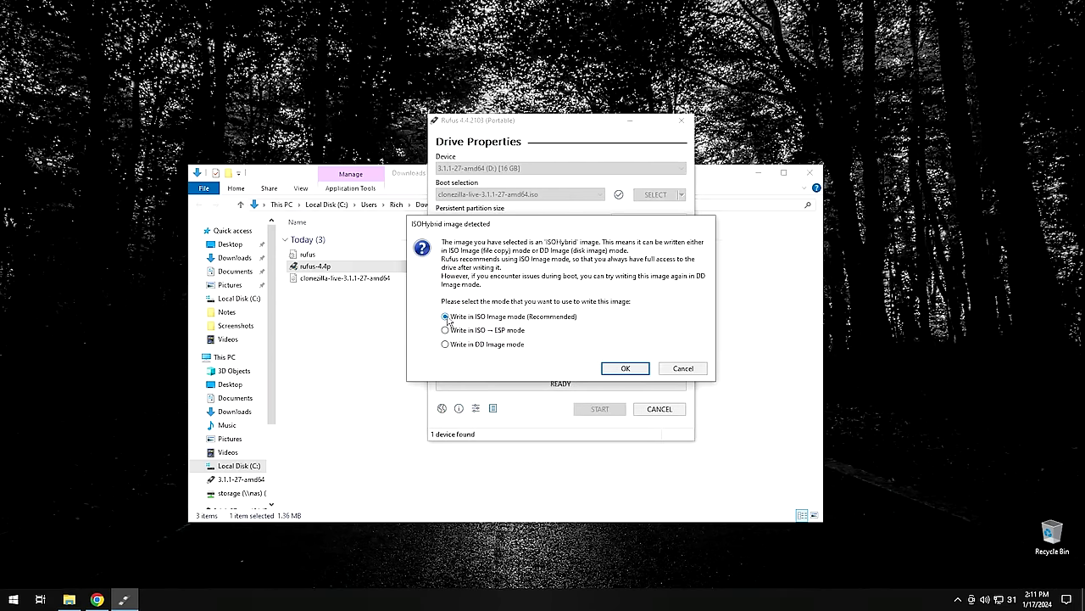
pyautogui.click(629, 368)
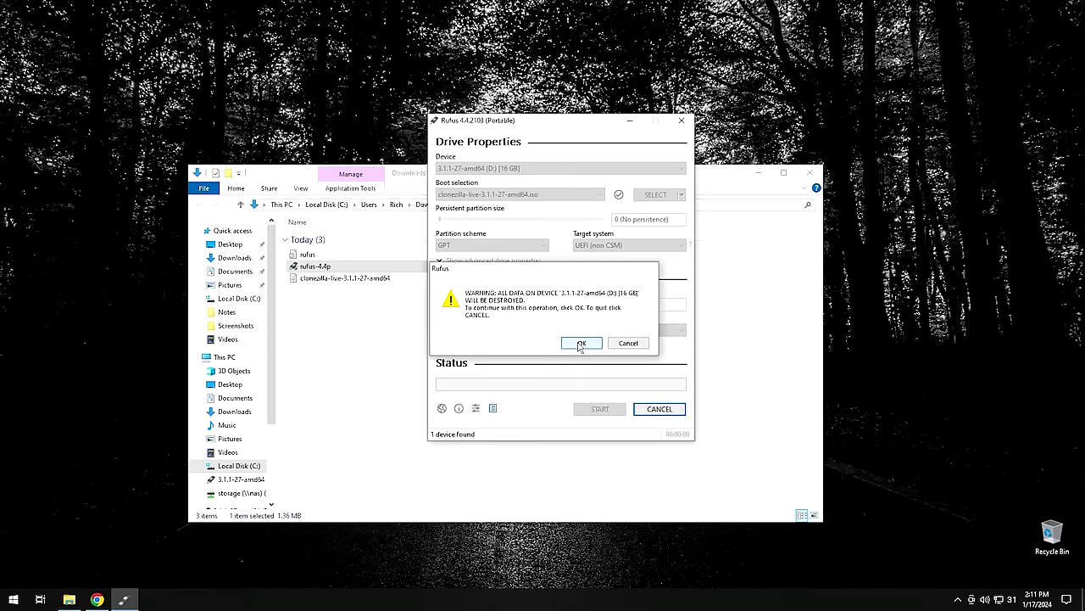
pyautogui.click(581, 343)
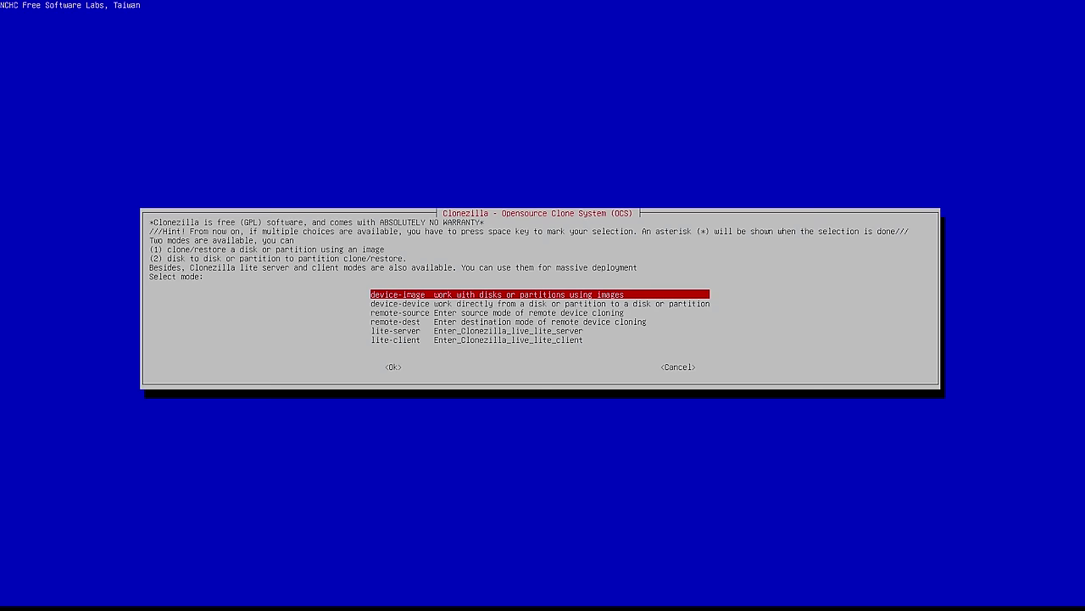
# In the booted Clonezilla wizard, choose device-device mode and run it in Expert mode.
pyautogui.press('Down')
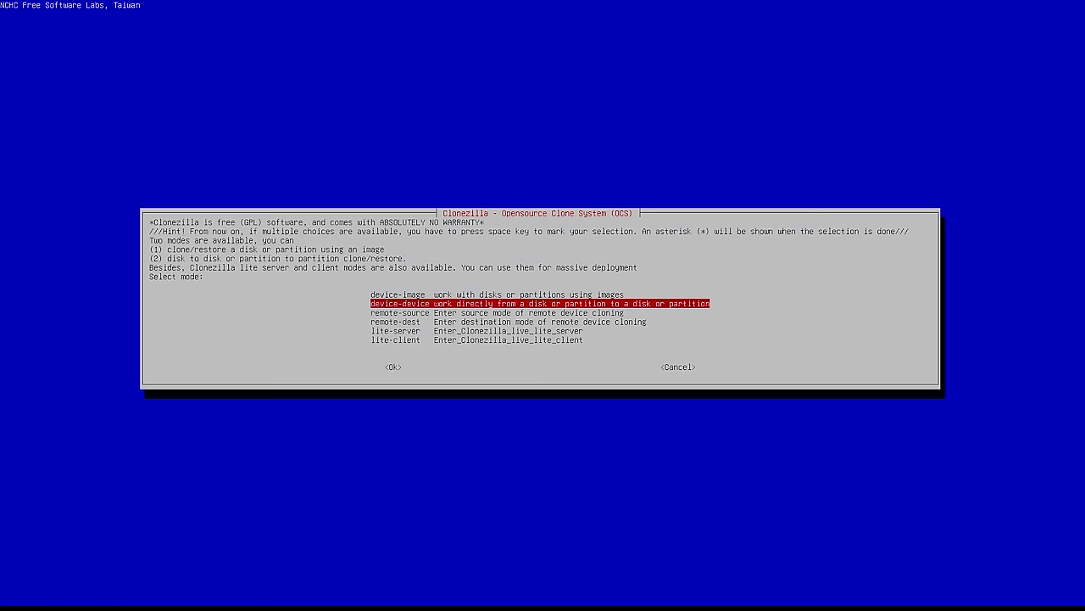
pyautogui.press('Return')
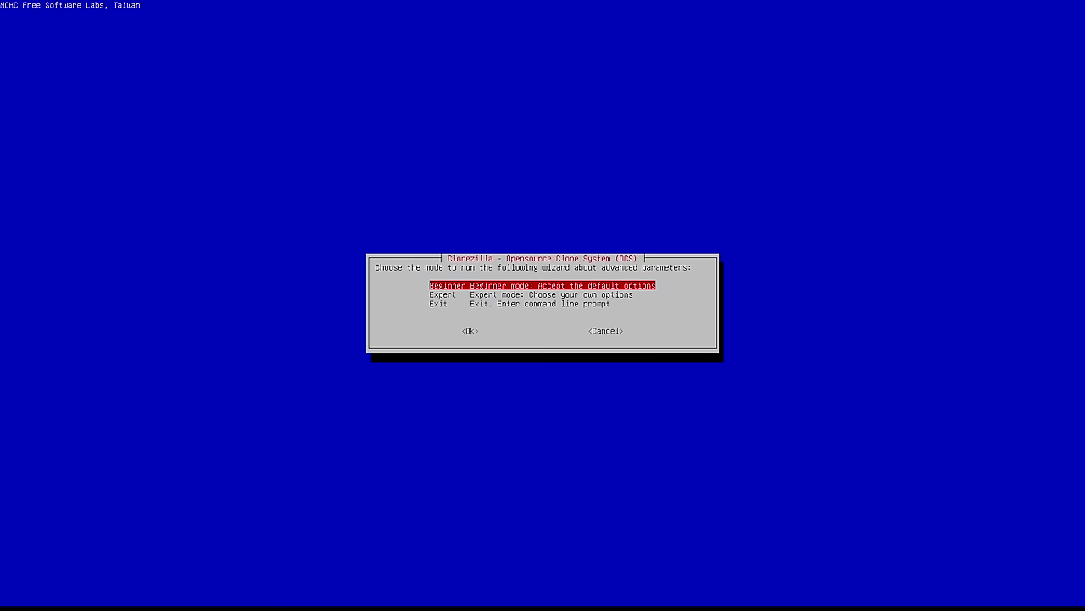
pyautogui.press('Down')
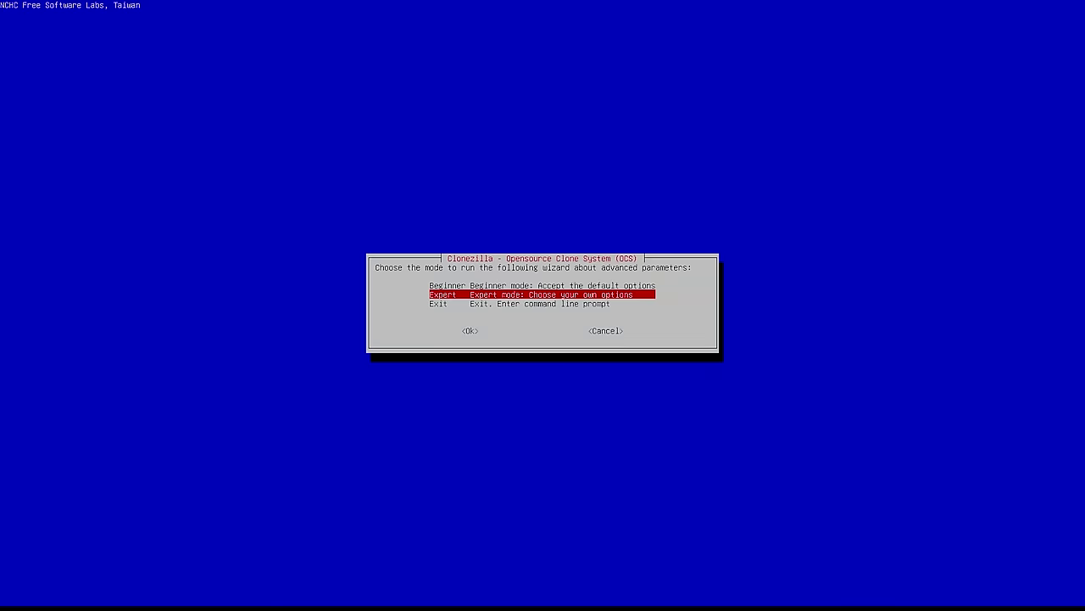
pyautogui.press('Return')
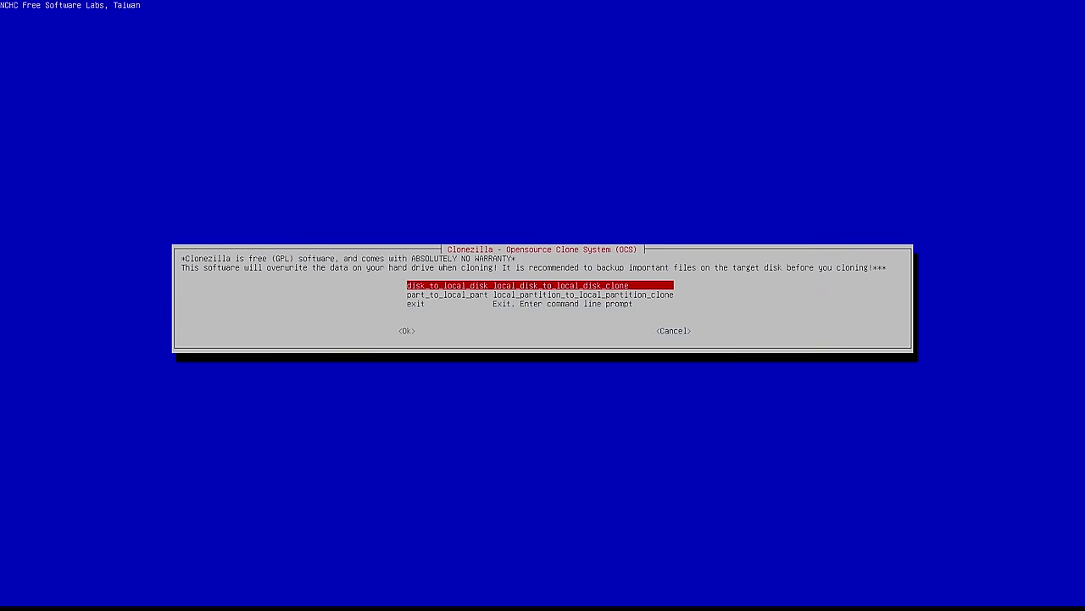
# Choose disk_to_local_disk as the type of cloning.
pyautogui.press('Down')
pyautogui.press('Up')
pyautogui.press('Return')
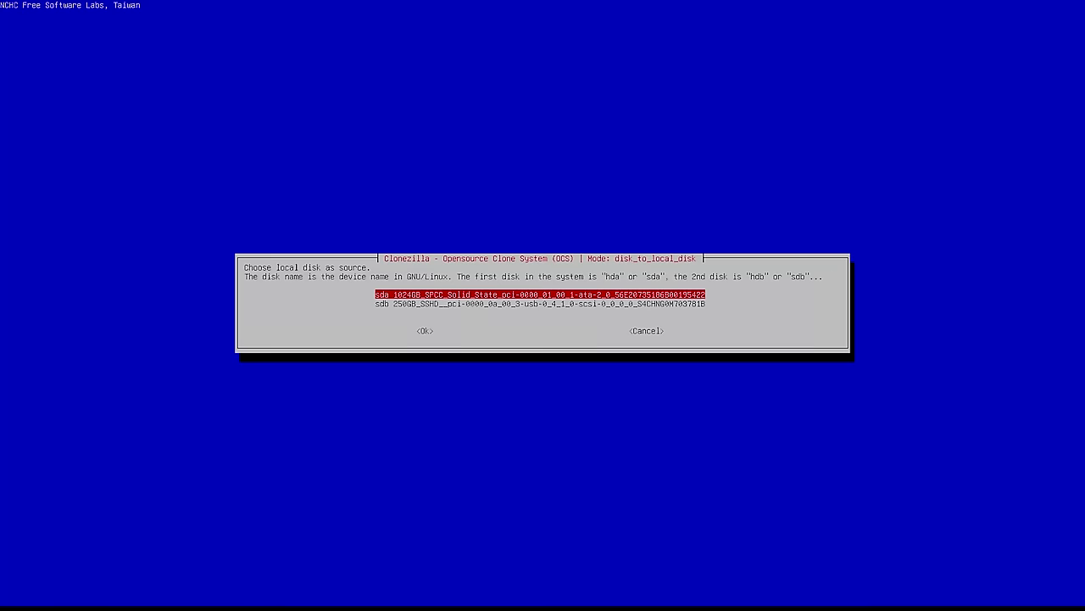
# Highlight the 250GB disk sdb in the list of source disks.
pyautogui.press('Down')
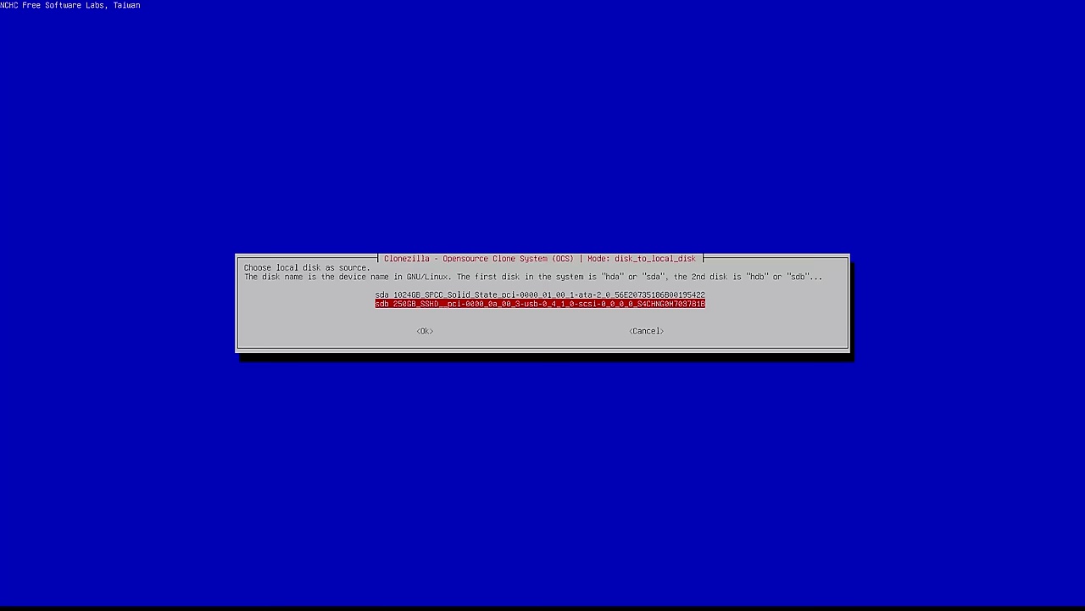